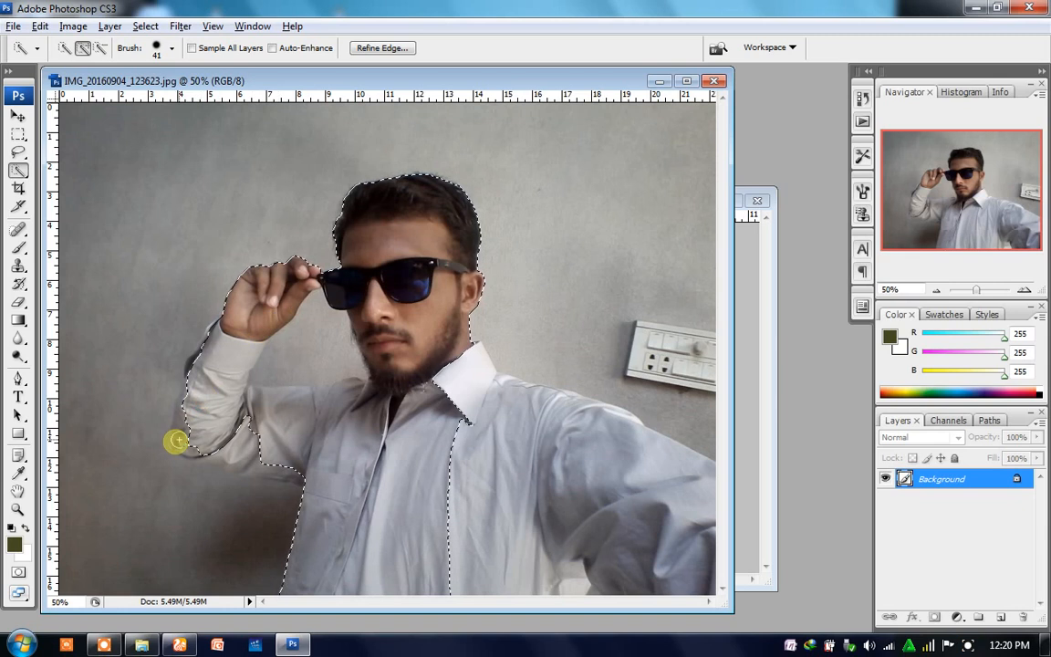
- Add the raised arm's elbow and sleeve to the selection, and subtract the wall area between that arm and the face
{"action": "mouse_move", "coordinate": [194, 418]}
{"action": "left_mouse_down"}
{"action": "mouse_move", "coordinate": [183, 424]}
{"action": "mouse_move", "coordinate": [186, 441]}
{"action": "mouse_move", "coordinate": [235, 434]}
{"action": "mouse_move", "coordinate": [227, 451]}
{"action": "mouse_move", "coordinate": [214, 451]}
{"action": "mouse_move", "coordinate": [265, 463]}
{"action": "left_mouse_up"}
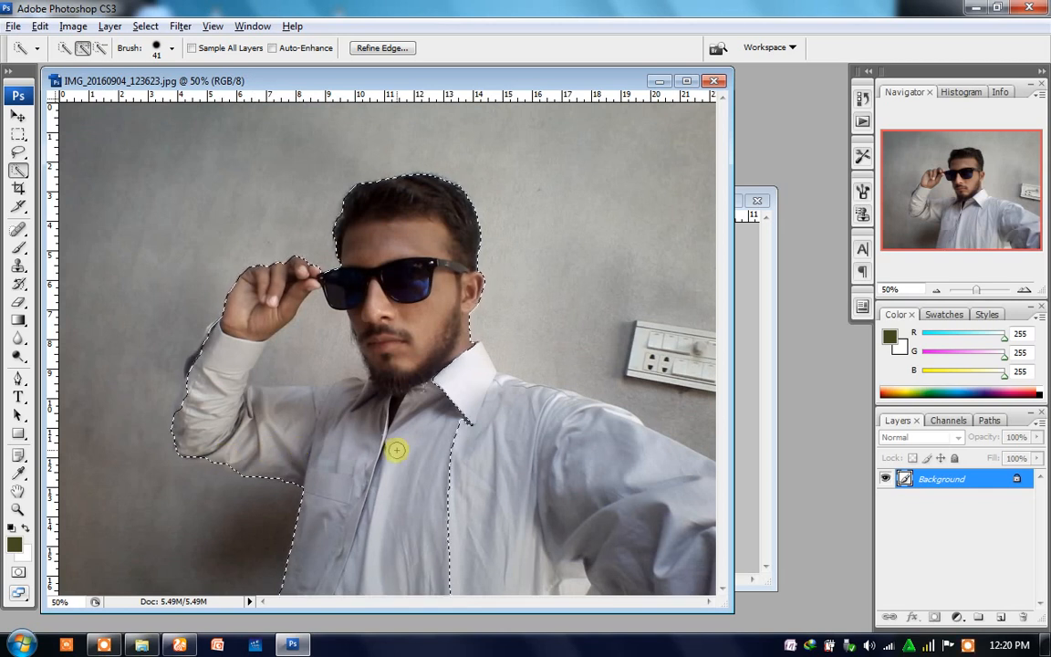
{"action": "left_click", "coordinate": [101, 47]}
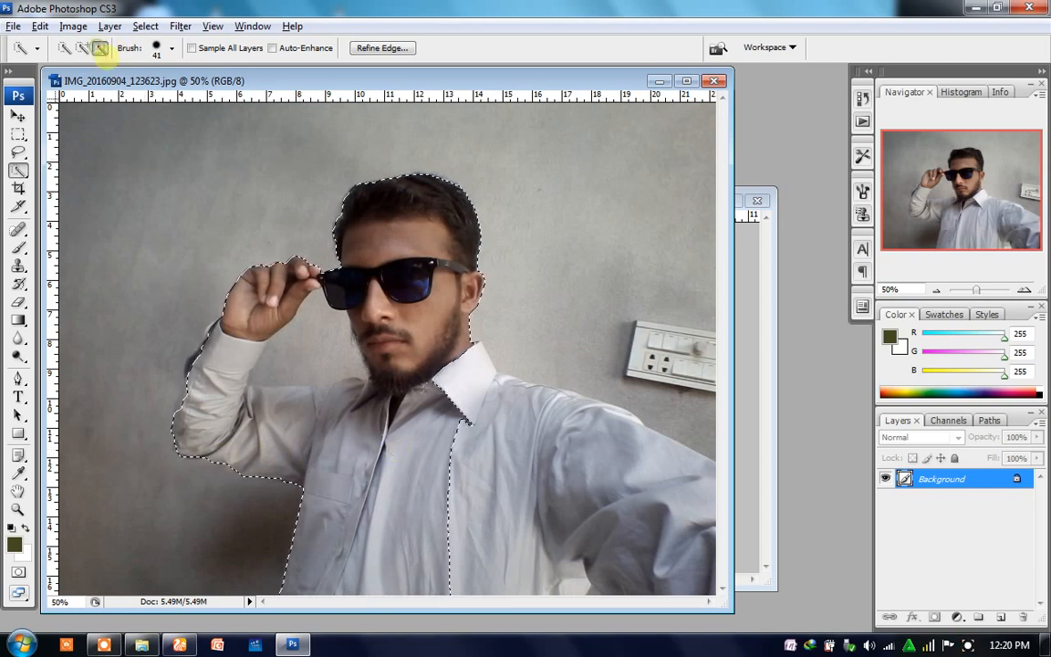
{"action": "left_click", "coordinate": [317, 352]}
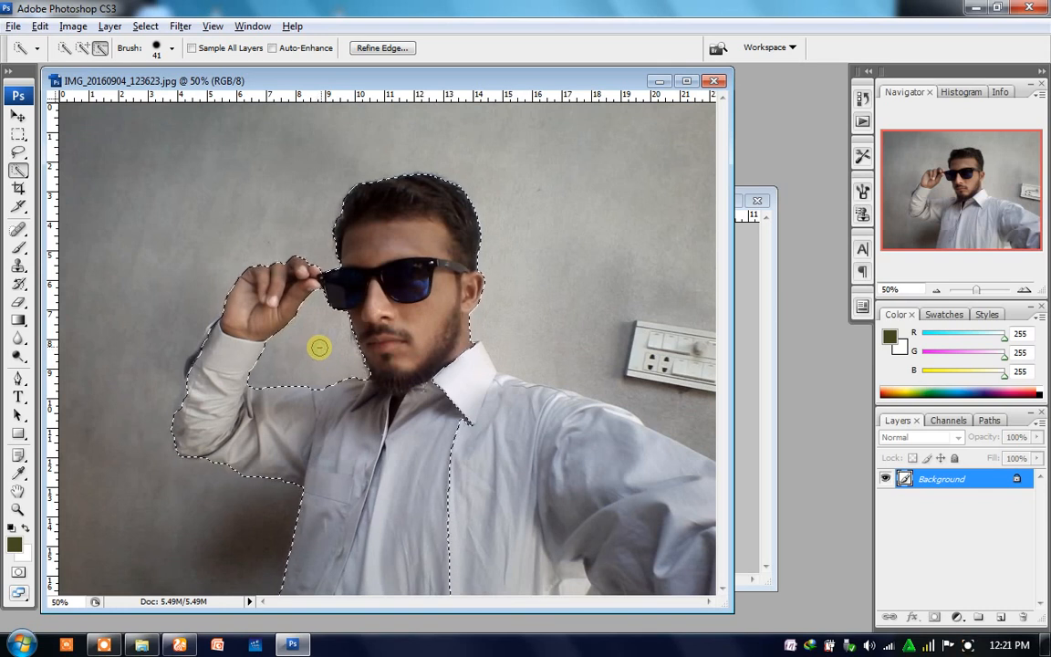
- Extend the selection over the rest of the shirt and outstretched arm, and subtract the small wall patch beneath that arm
{"action": "left_click", "coordinate": [82, 45]}
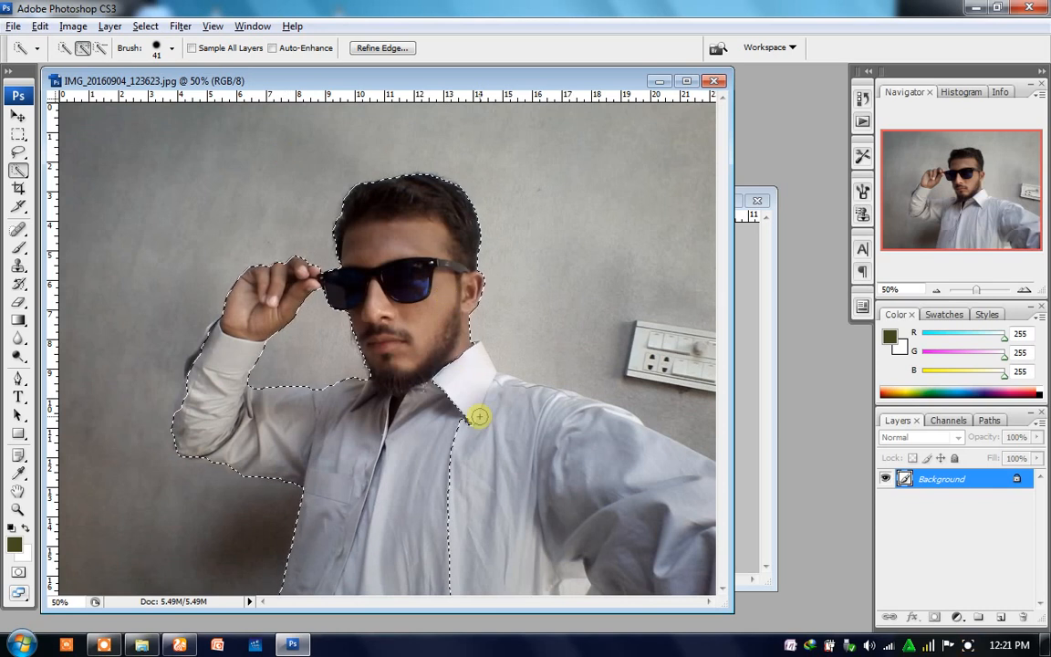
{"action": "left_click", "coordinate": [477, 414]}
{"action": "left_click", "coordinate": [551, 469]}
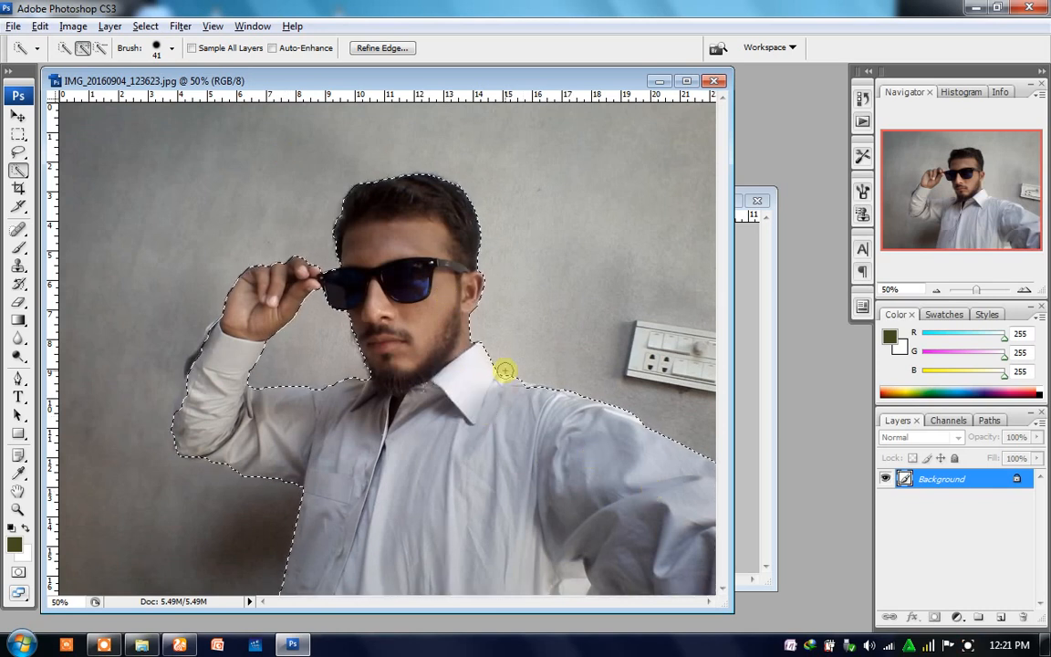
{"action": "left_click", "coordinate": [99, 48]}
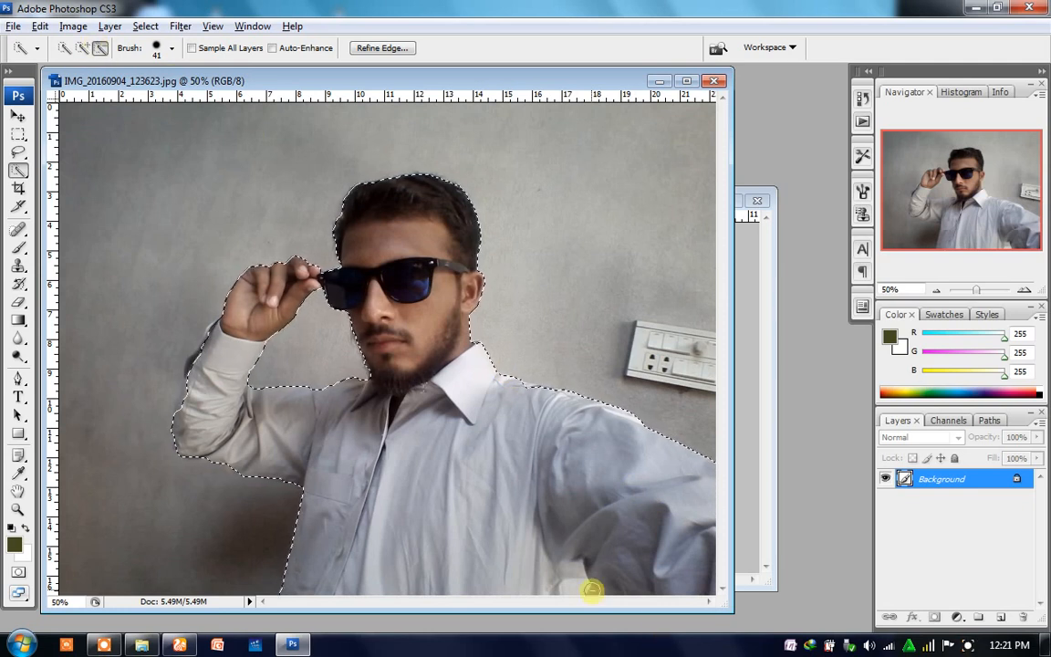
{"action": "left_click", "coordinate": [572, 576]}
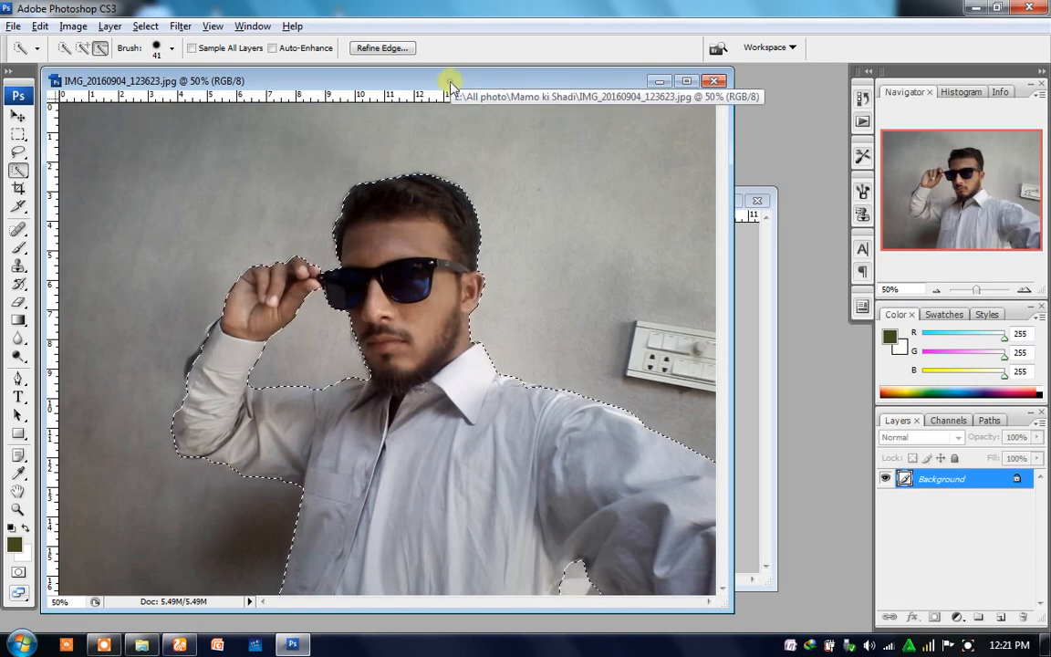
- Move the selected man into the Eiffel Tower image MXbfZy.jpg as a new layer and maximize that document
{"action": "left_click_drag", "start_coordinate": [447, 82], "coordinate": [176, 111]}
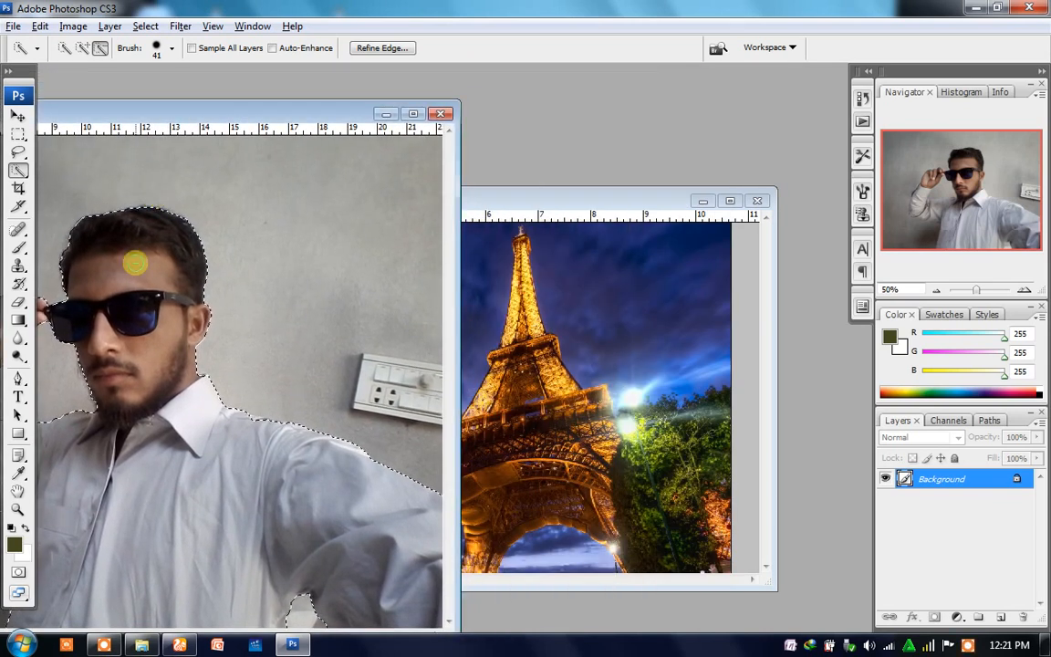
{"action": "left_click", "coordinate": [19, 116]}
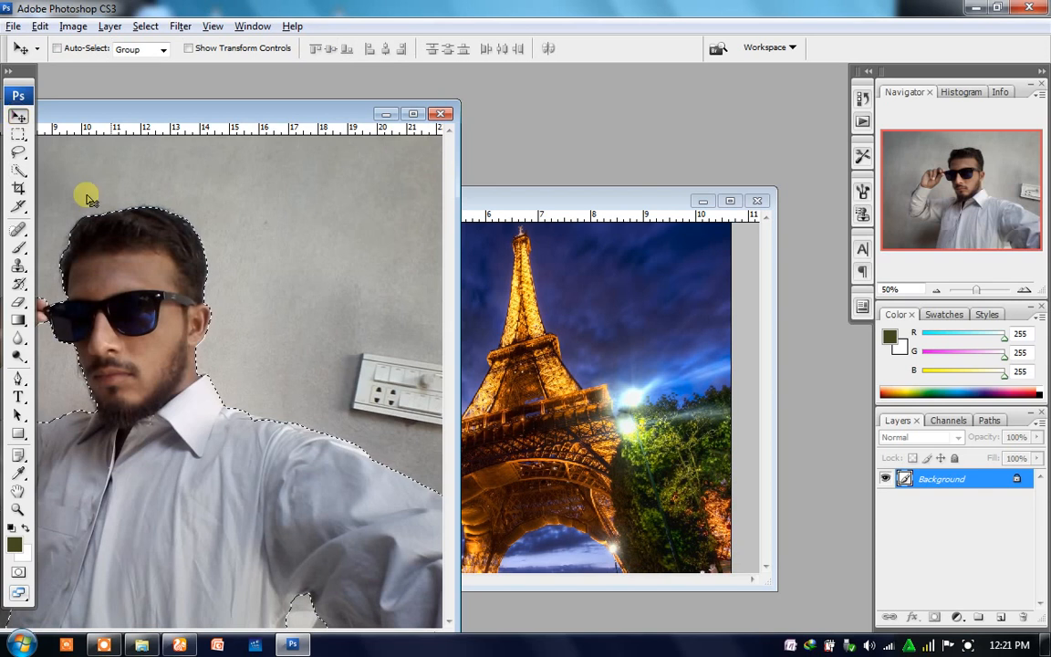
{"action": "left_click_drag", "start_coordinate": [125, 288], "coordinate": [568, 340]}
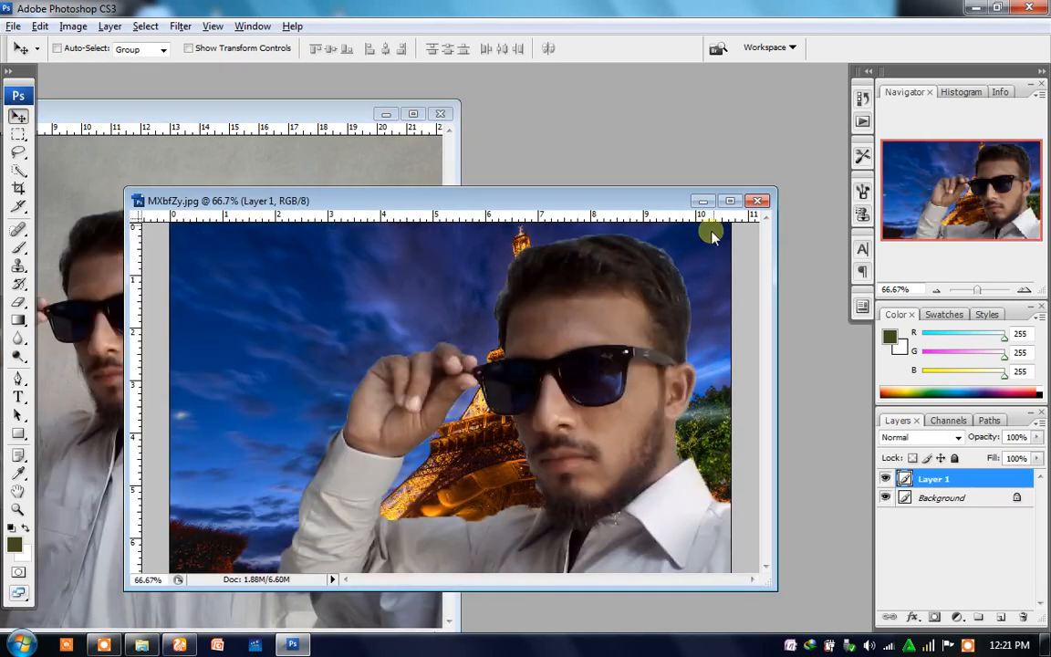
{"action": "left_click", "coordinate": [731, 206]}
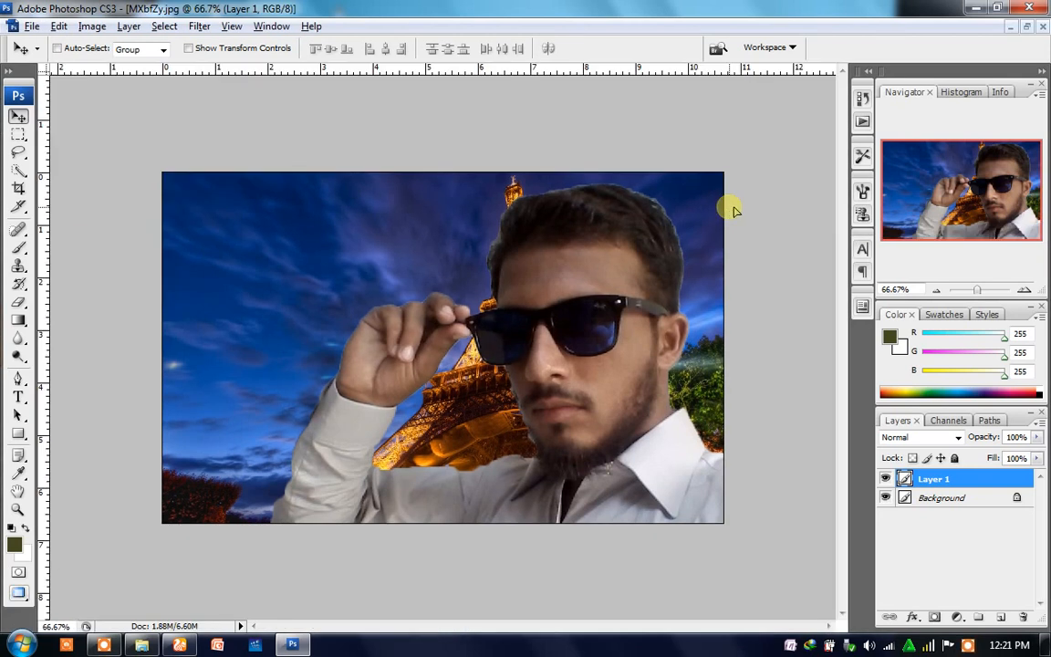
- Free-transform the man's layer to about 36.7% width and 47% height, placing him in the image's lower-right corner beside the tower
{"action": "key", "text": "ctrl+t"}
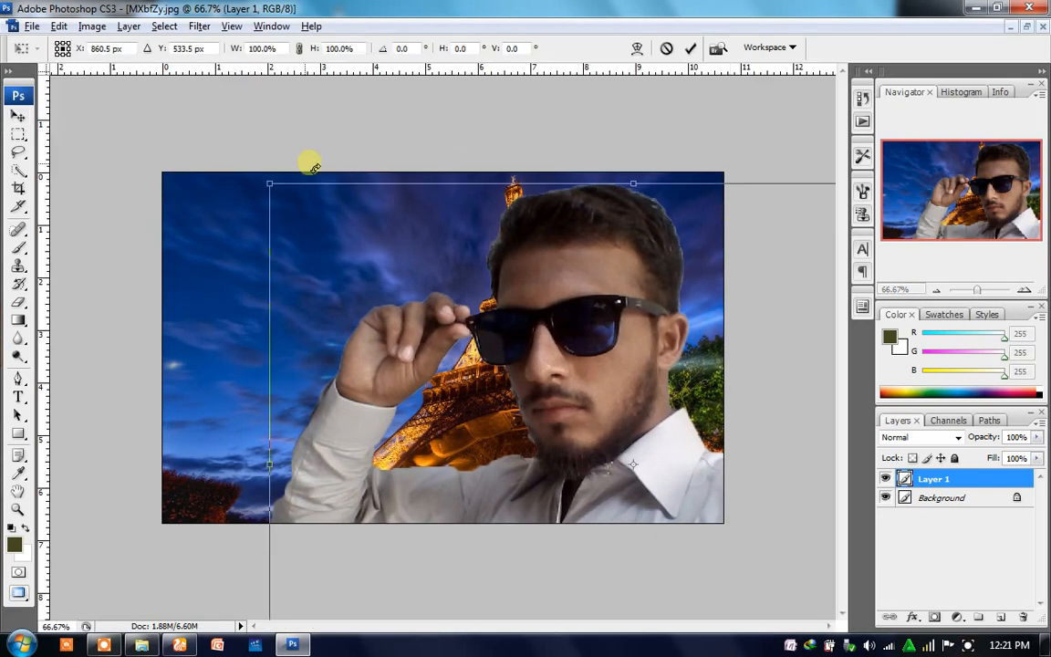
{"action": "left_click_drag", "start_coordinate": [268, 184], "coordinate": [373, 233]}
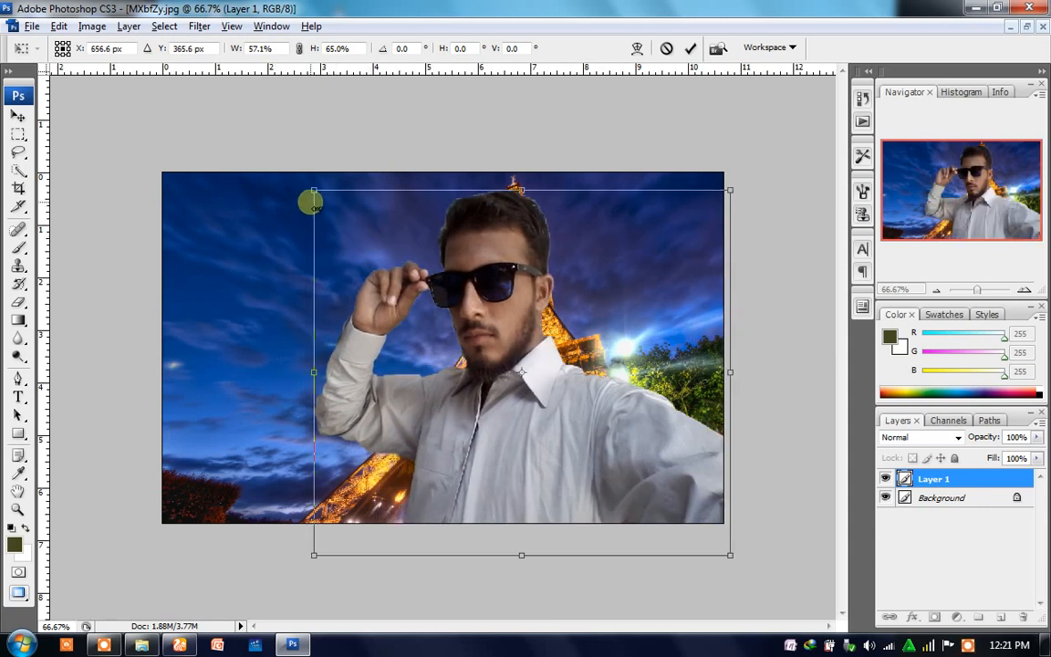
{"action": "left_click_drag", "start_coordinate": [314, 192], "coordinate": [451, 352]}
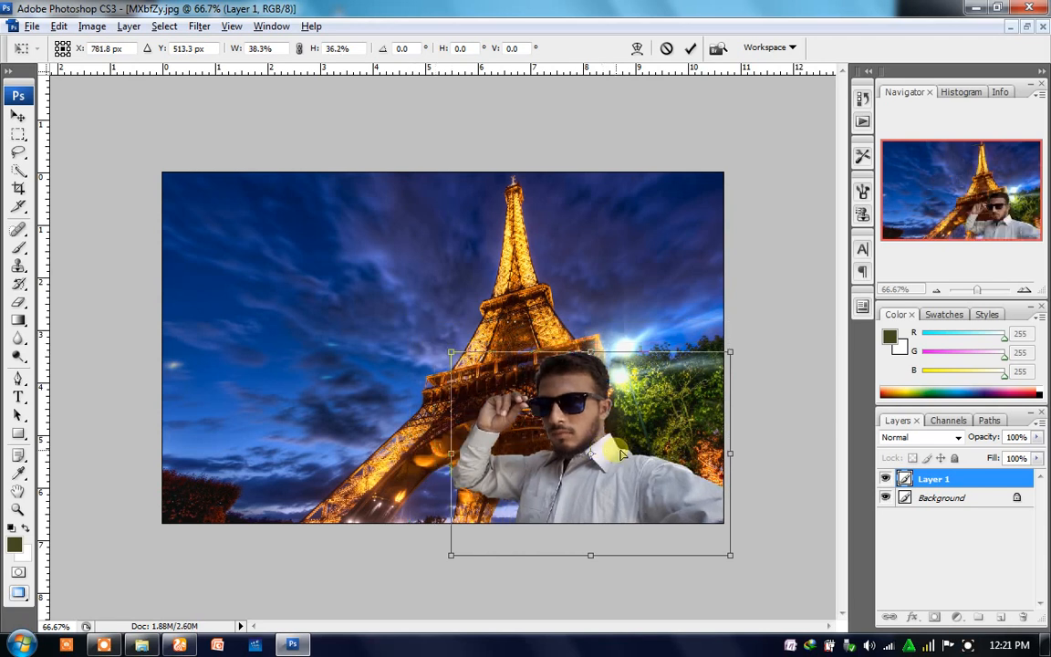
{"action": "left_click_drag", "start_coordinate": [620, 453], "coordinate": [613, 423]}
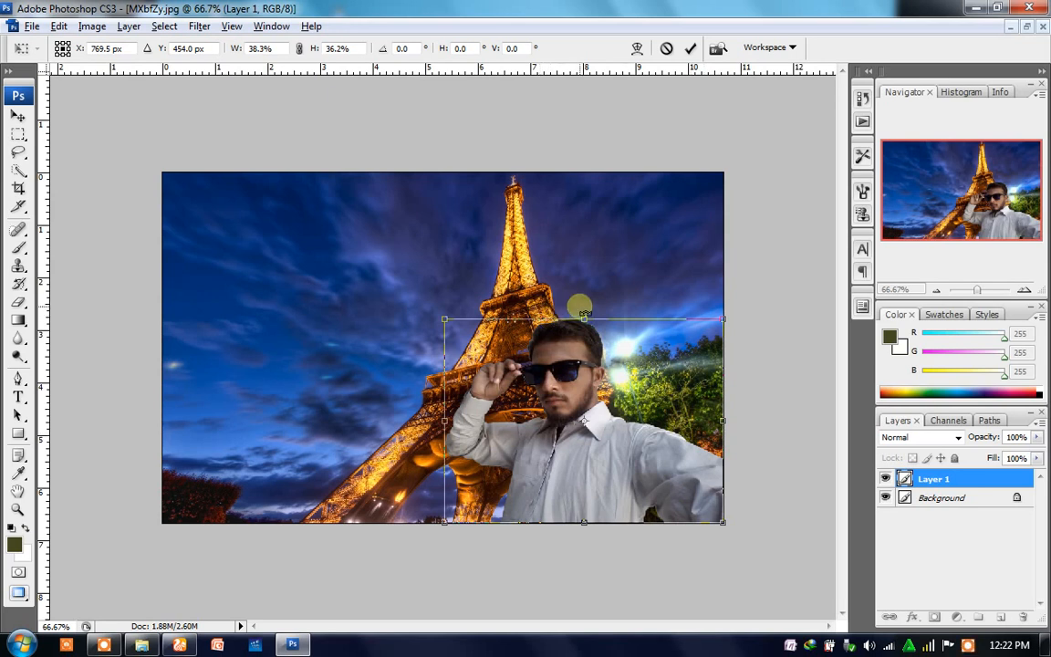
{"action": "left_click_drag", "start_coordinate": [584, 318], "coordinate": [587, 294]}
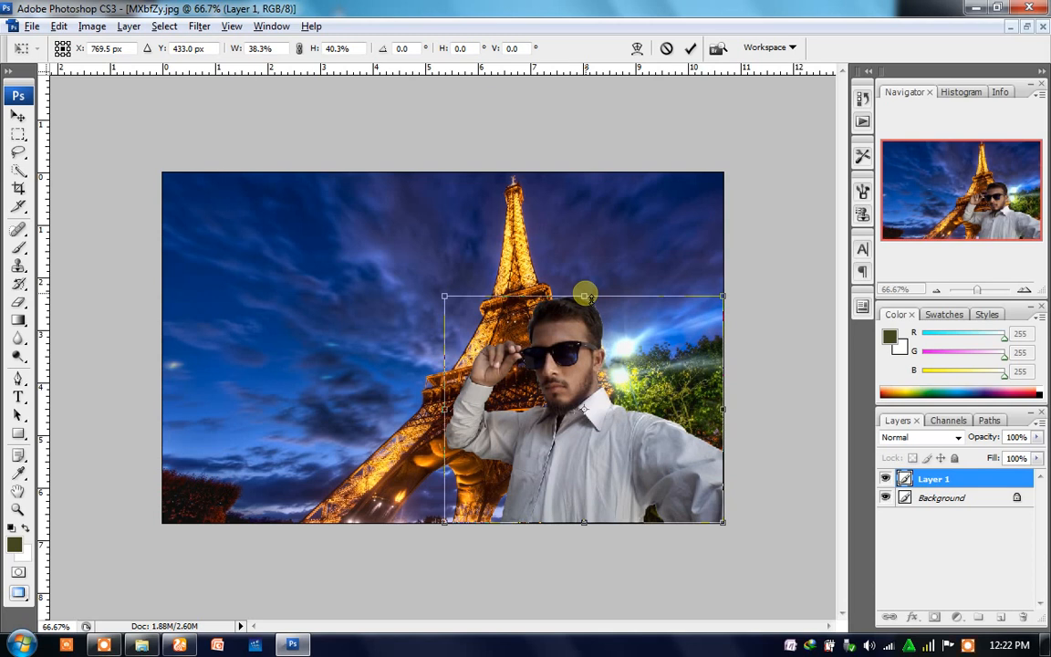
{"action": "left_click_drag", "start_coordinate": [585, 294], "coordinate": [584, 290]}
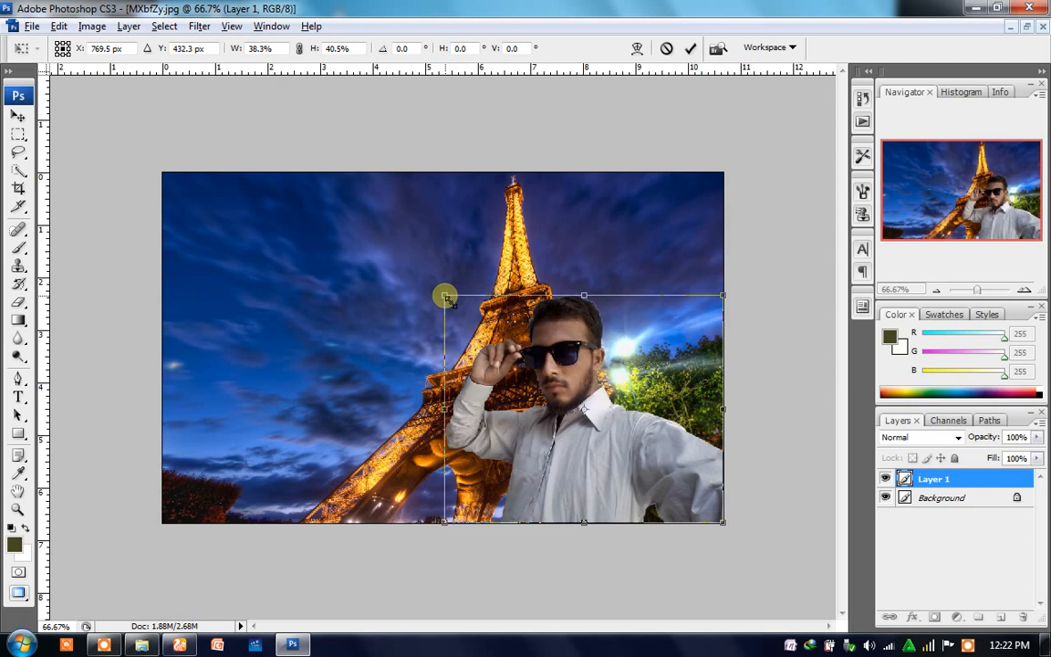
{"action": "left_click_drag", "start_coordinate": [446, 297], "coordinate": [456, 262]}
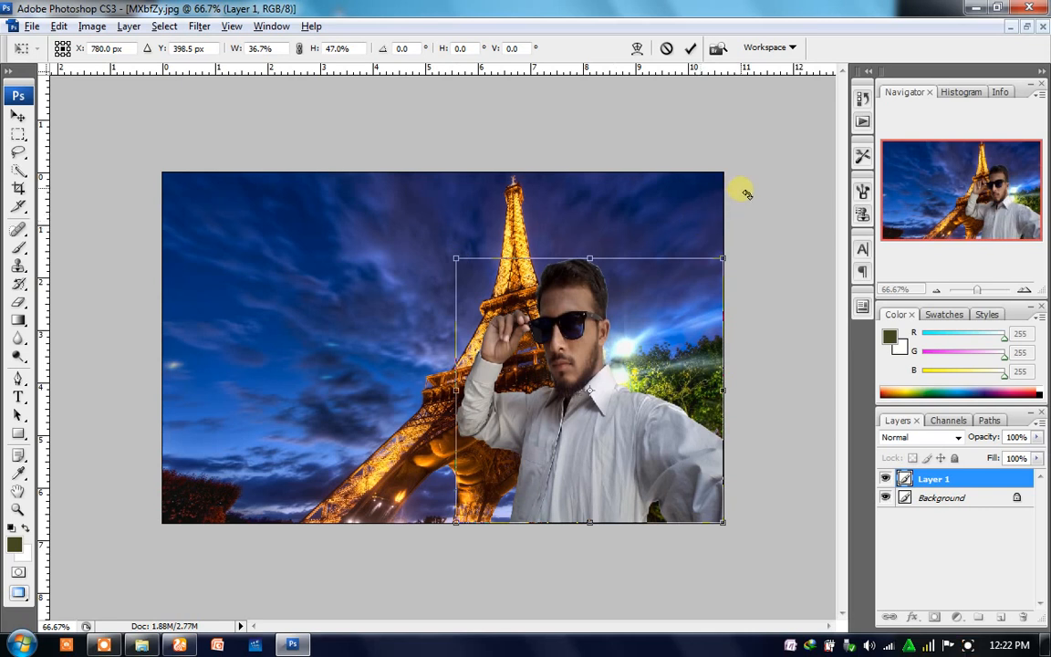
{"action": "left_click", "coordinate": [691, 49]}
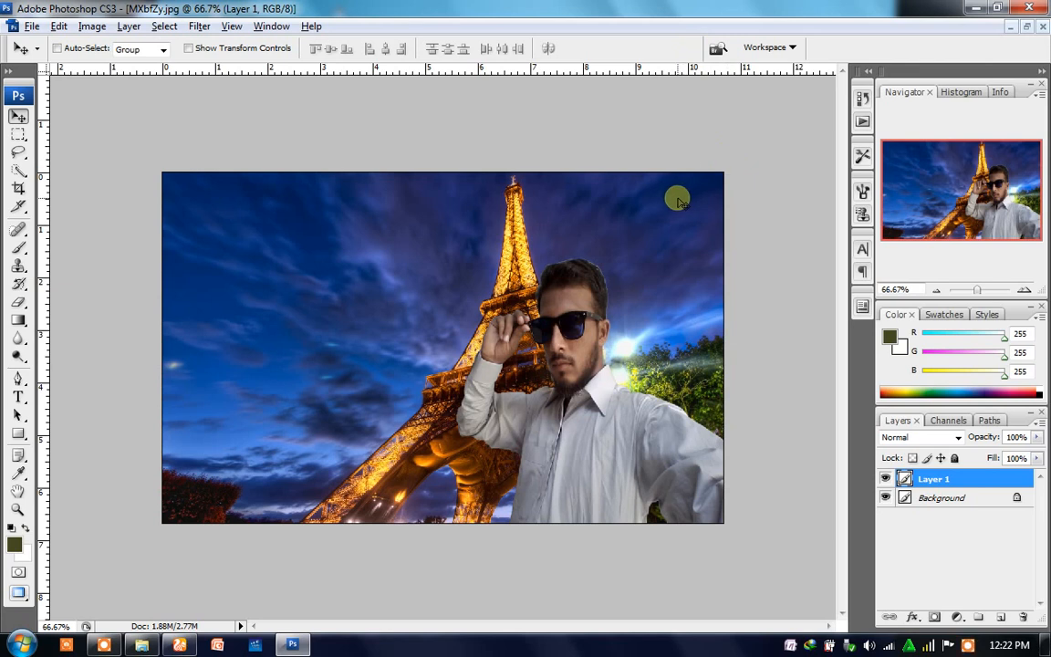
- Add a layer mask to Layer 1 and lower the layer's opacity to 93%
{"action": "left_click", "coordinate": [937, 618]}
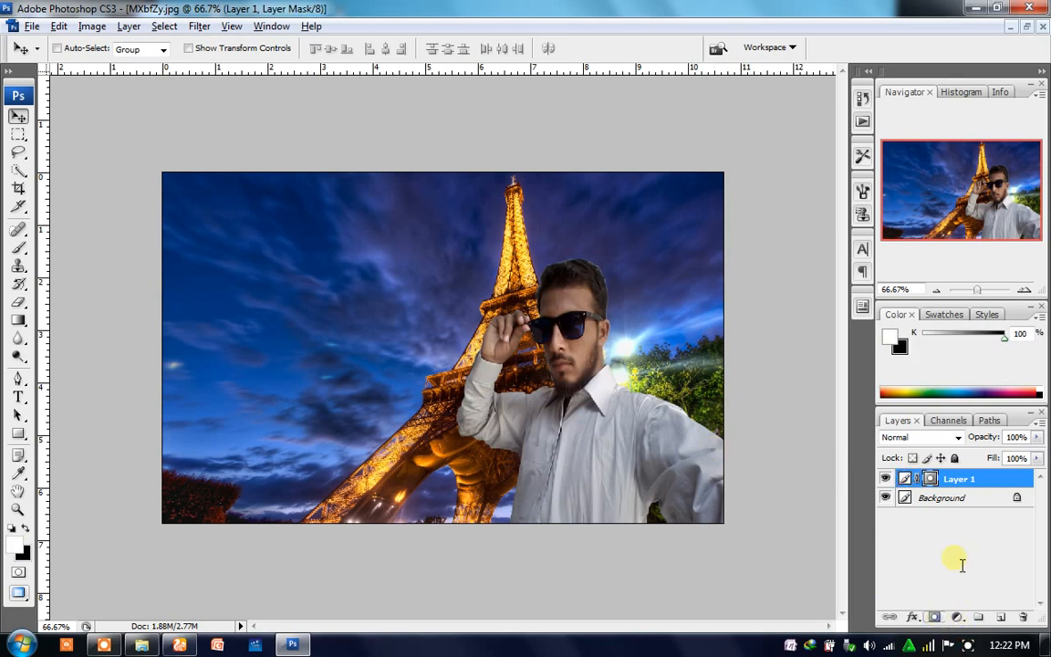
{"action": "left_click", "coordinate": [1038, 437]}
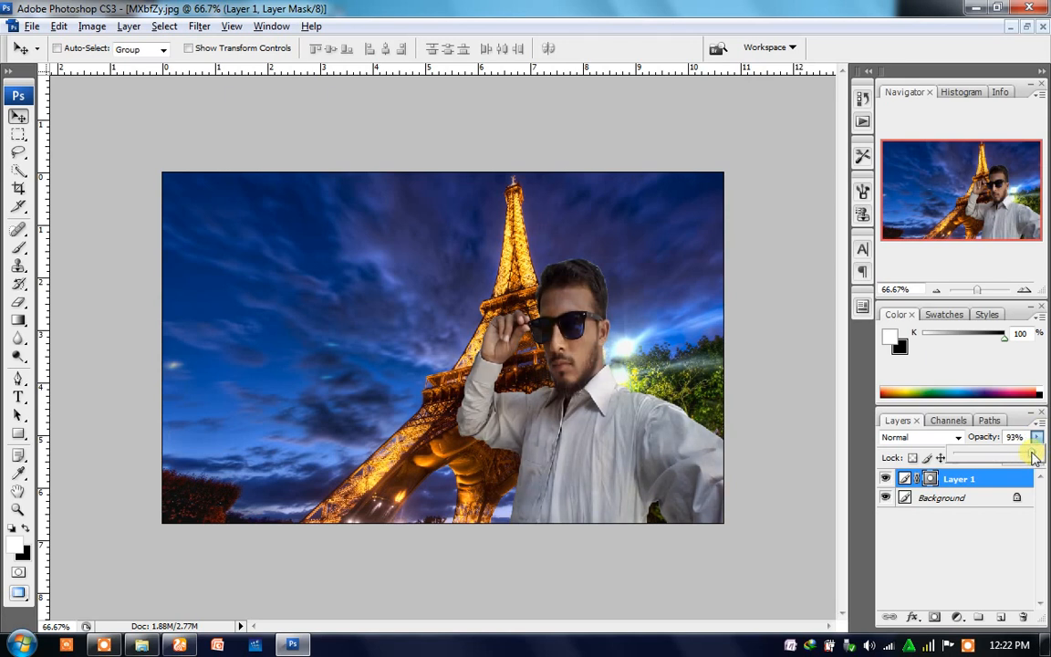
{"action": "left_click", "coordinate": [926, 564]}
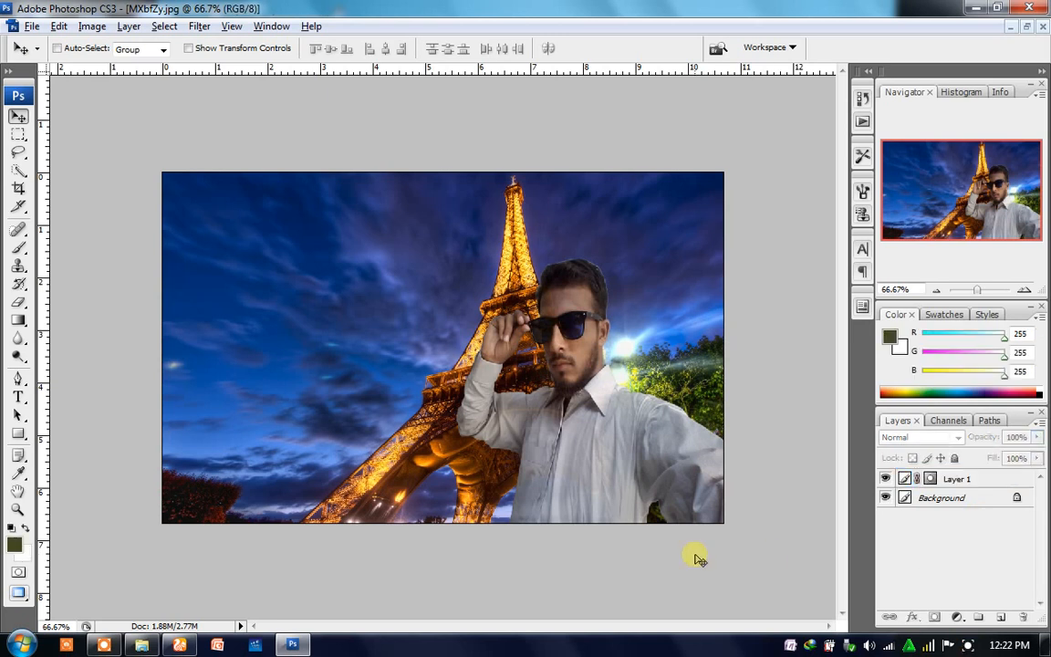
{"action": "left_click", "coordinate": [483, 381]}
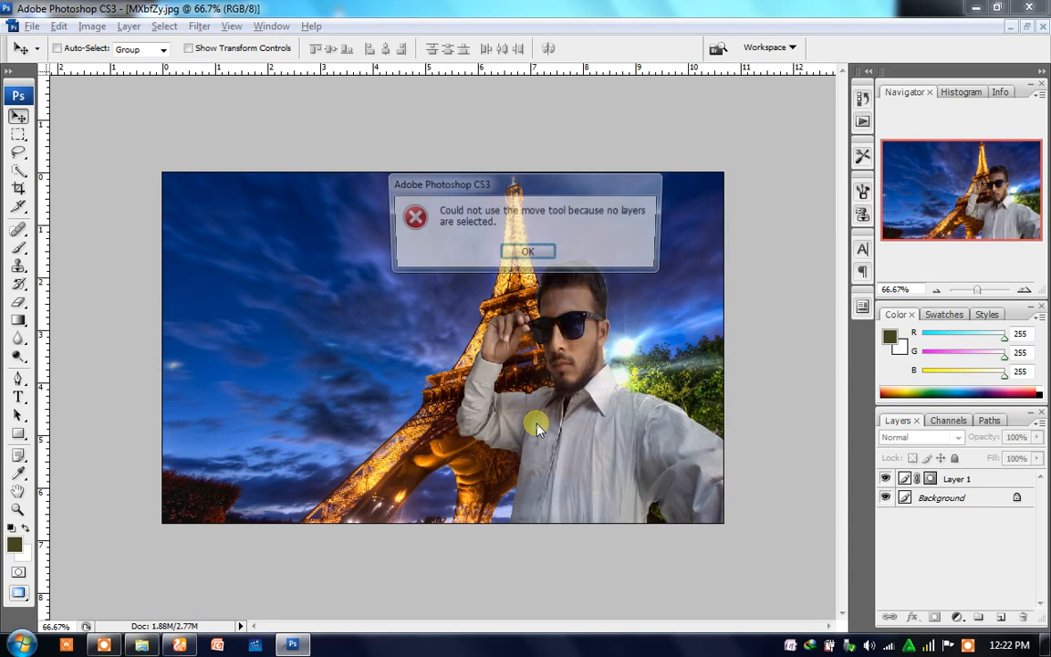
{"action": "left_click", "coordinate": [538, 252]}
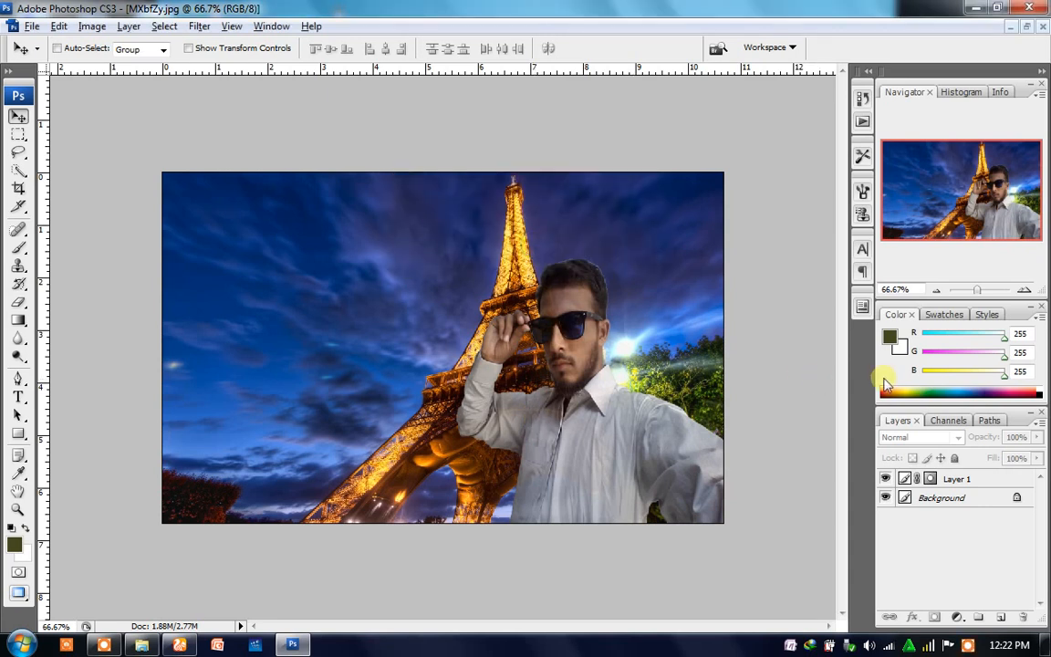
- Darken Layer 1 slightly with an RGB Curves adjustment, placing the midtone point at input 142 and output 124
{"action": "left_click", "coordinate": [963, 490]}
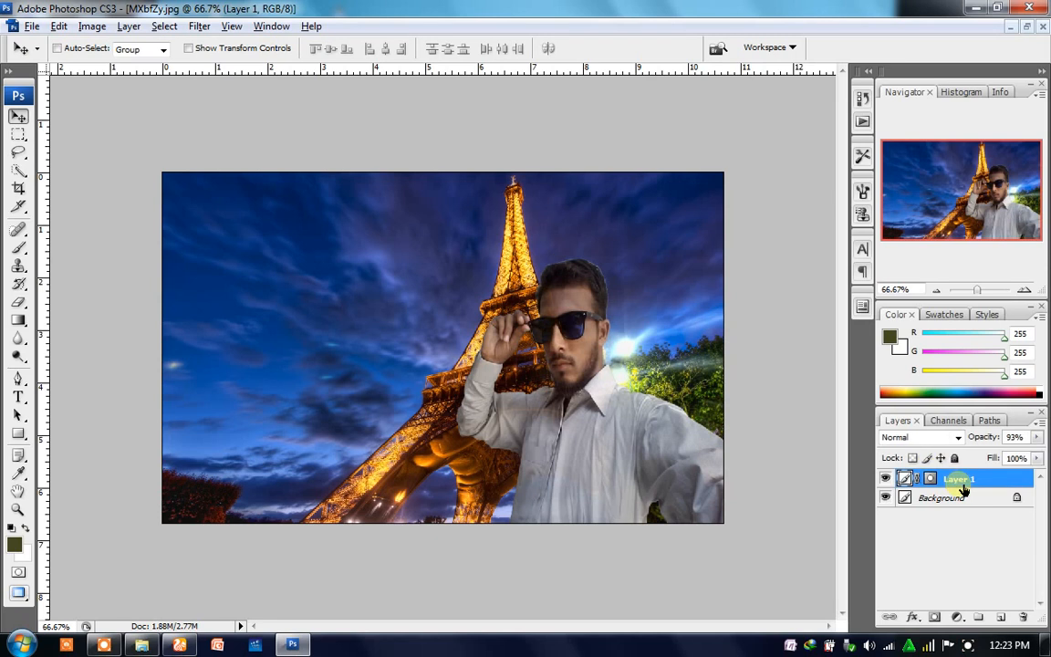
{"action": "key", "text": "ctrl+m"}
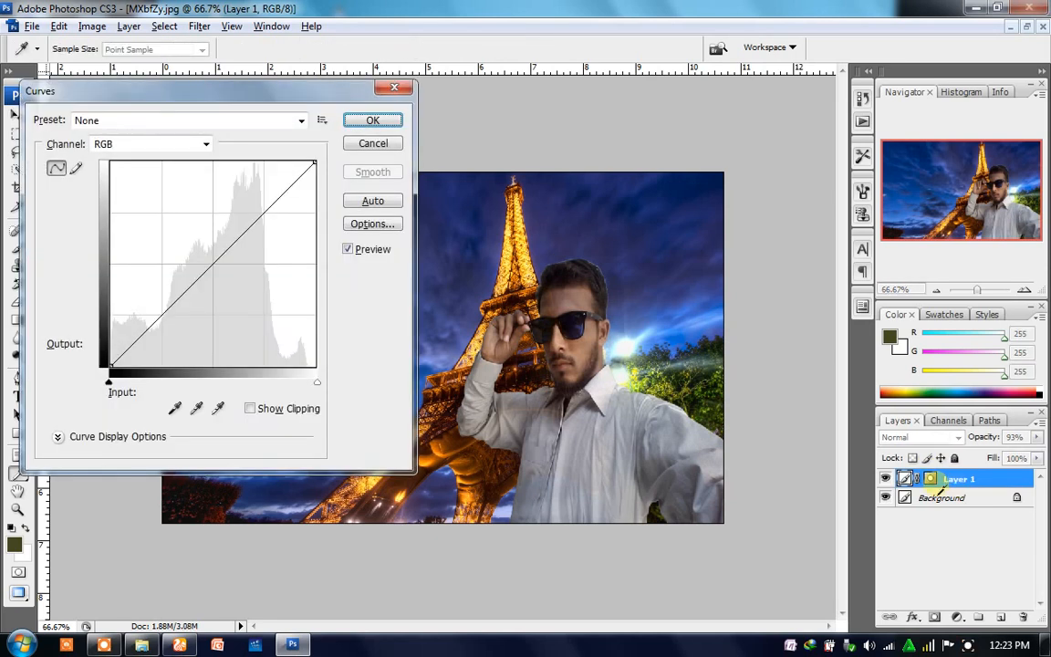
{"action": "left_click", "coordinate": [212, 262]}
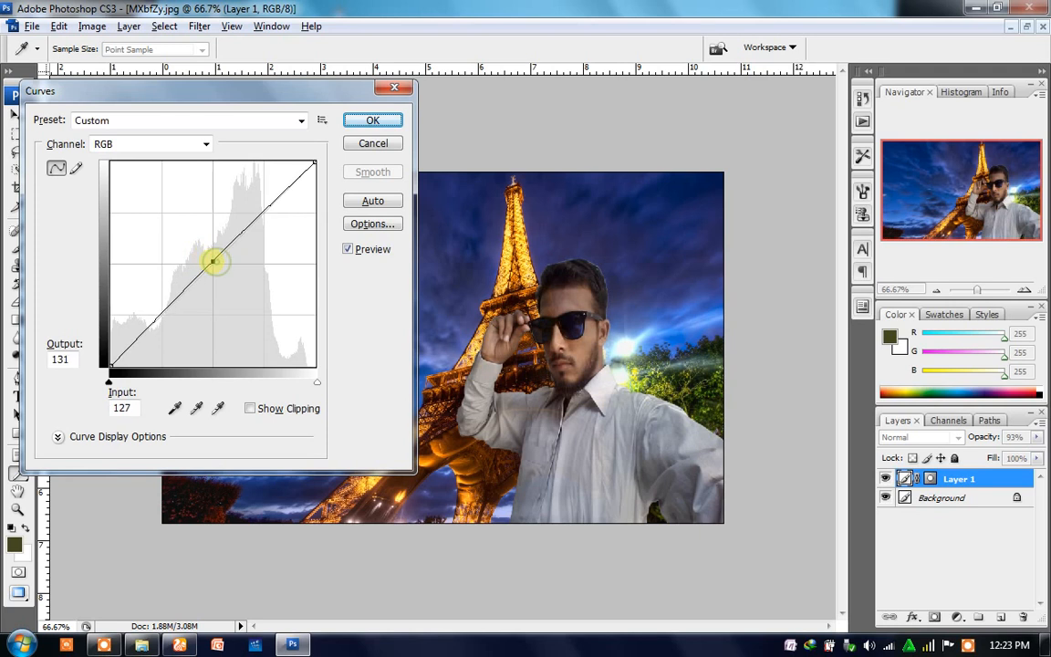
{"action": "mouse_move", "coordinate": [213, 262]}
{"action": "left_mouse_down"}
{"action": "mouse_move", "coordinate": [197, 253]}
{"action": "mouse_move", "coordinate": [232, 282]}
{"action": "mouse_move", "coordinate": [228, 274]}
{"action": "left_mouse_up"}
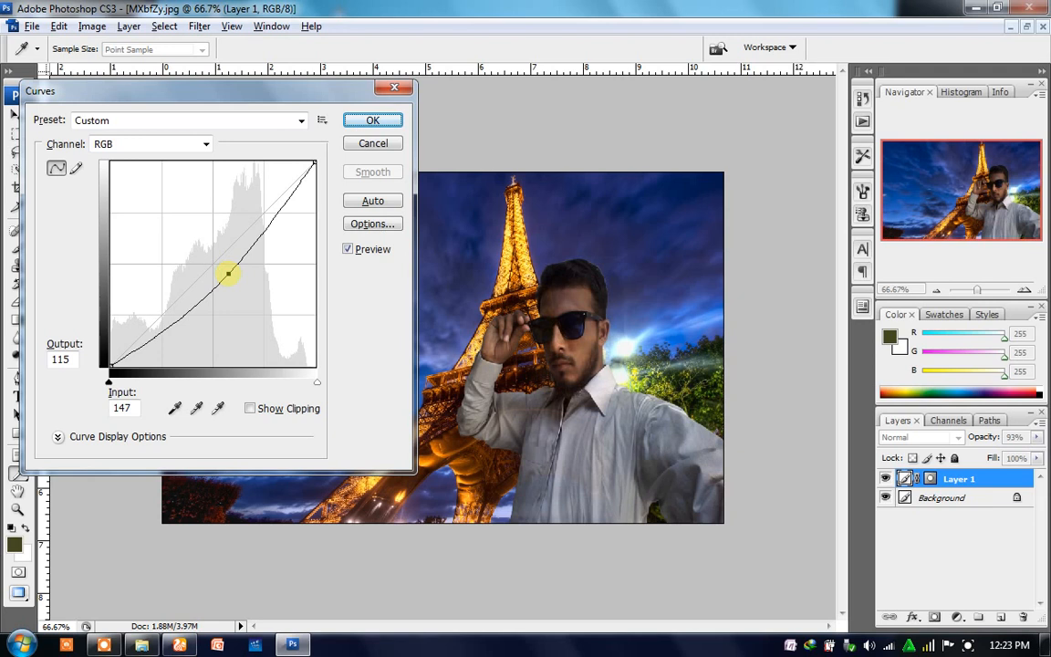
{"action": "left_click_drag", "start_coordinate": [228, 274], "coordinate": [224, 267]}
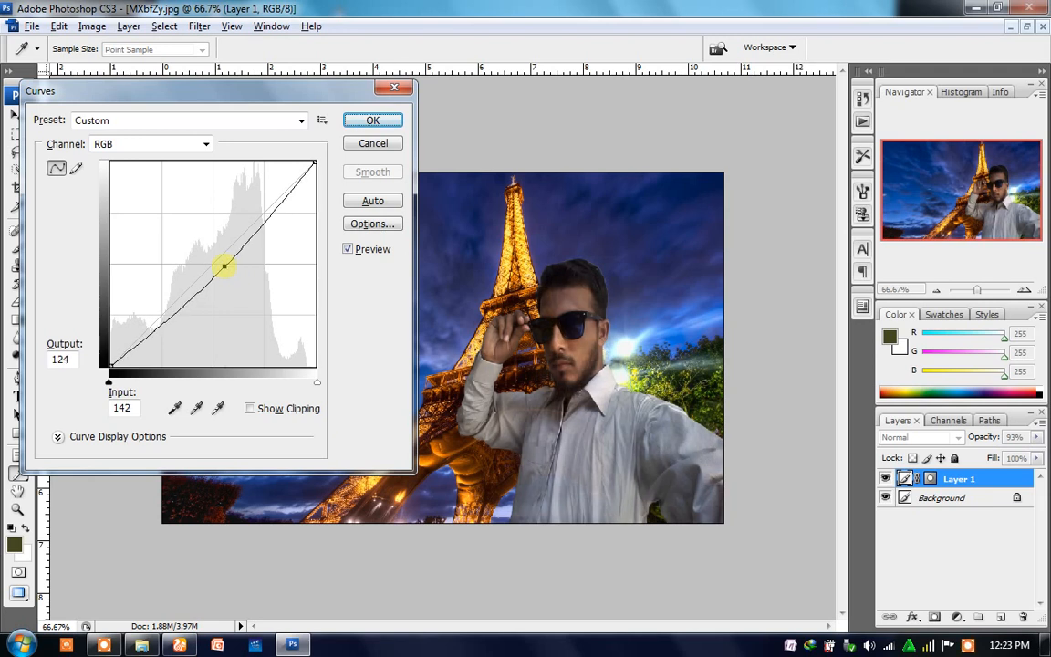
{"action": "left_click", "coordinate": [391, 123]}
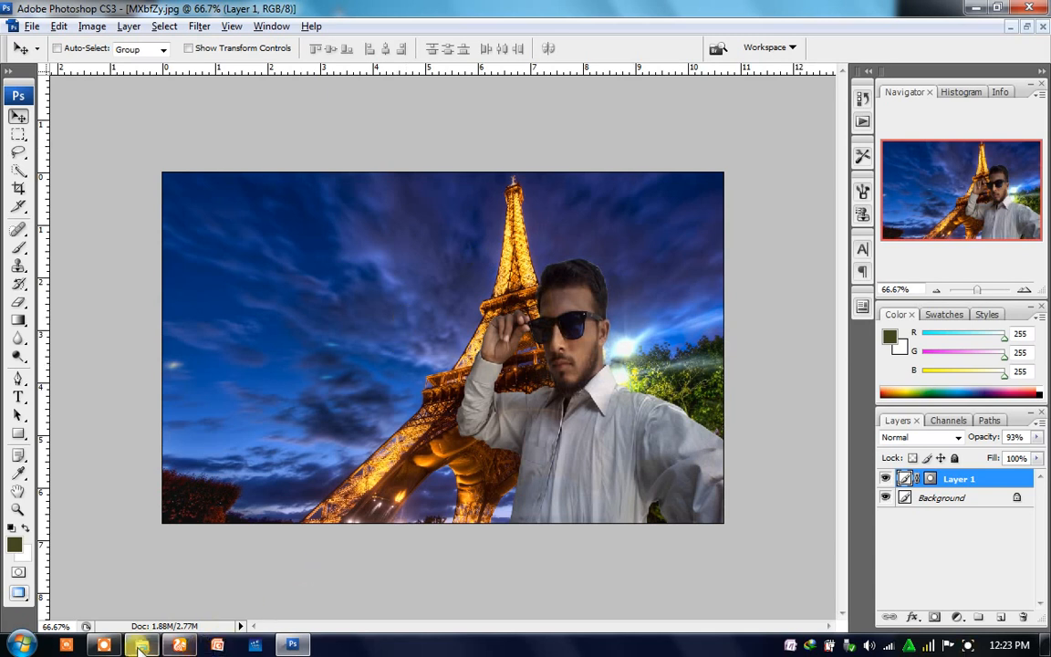
{"action": "mouse_move", "coordinate": [103, 645]}
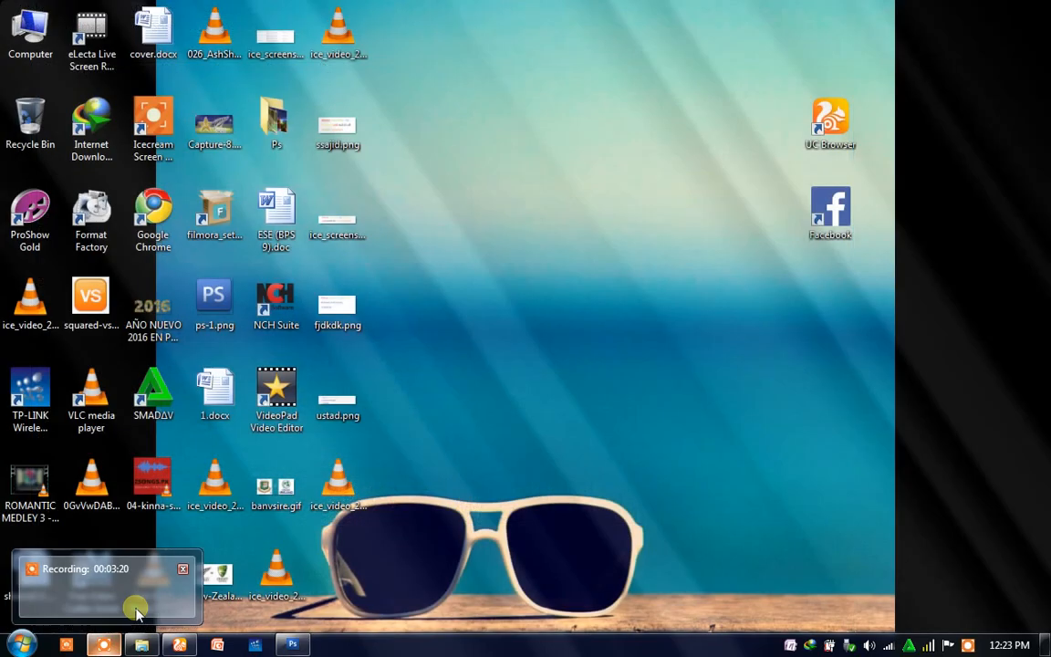